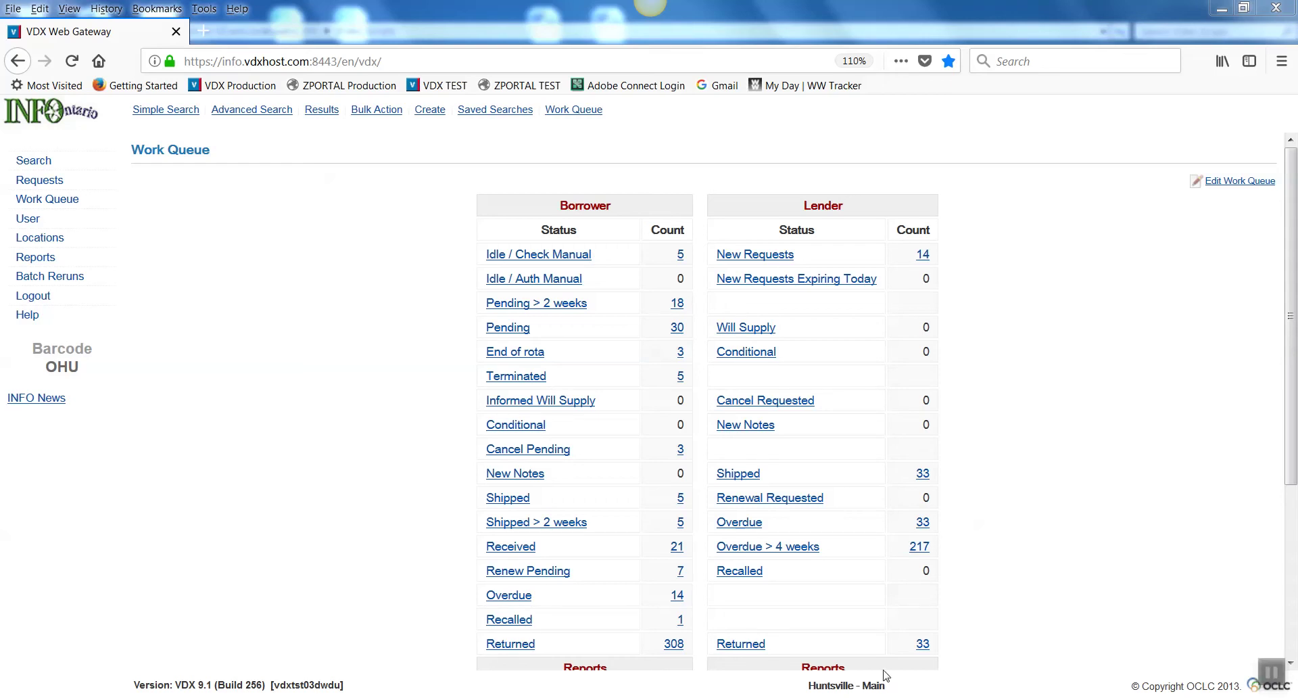
# Step: Open a blank User Details form via User > Create and enter the patron's barcode
pyautogui.click(27, 223)
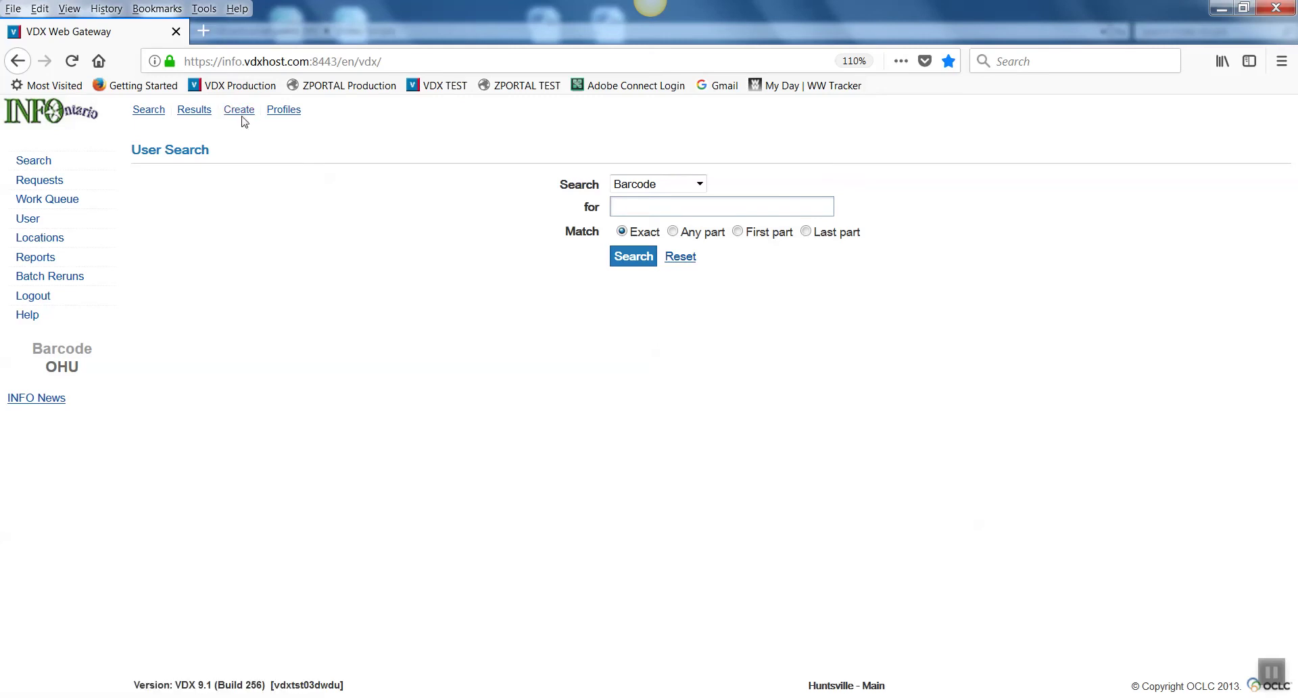
pyautogui.click(239, 110)
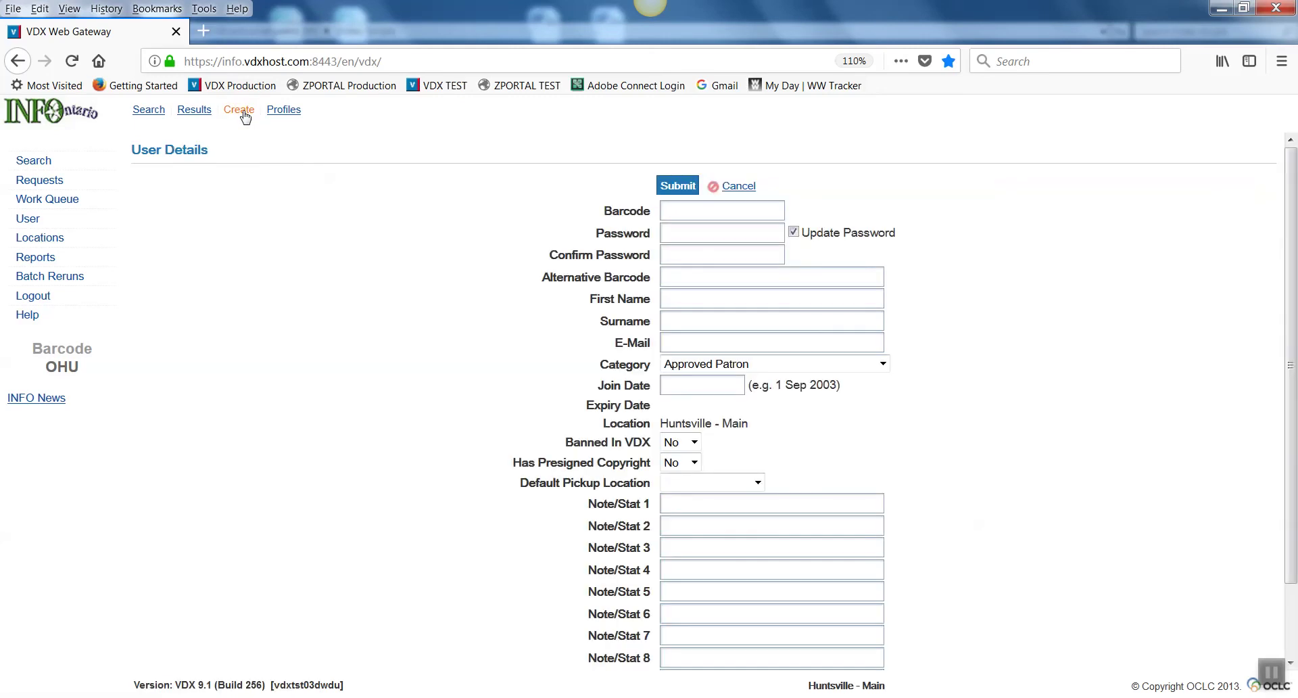
pyautogui.click(670, 208)
pyautogui.write('A')
pyautogui.press('BackSpace')
pyautogui.write('OHU-12369874')
# Step: Enter the patron's first name, surname, phone number and e-mail address on the form
pyautogui.write('Ds')
pyautogui.press('BackSpace')
pyautogui.press('BackSpace')
pyautogui.press('BackSpace')
pyautogui.press('BackSpace')
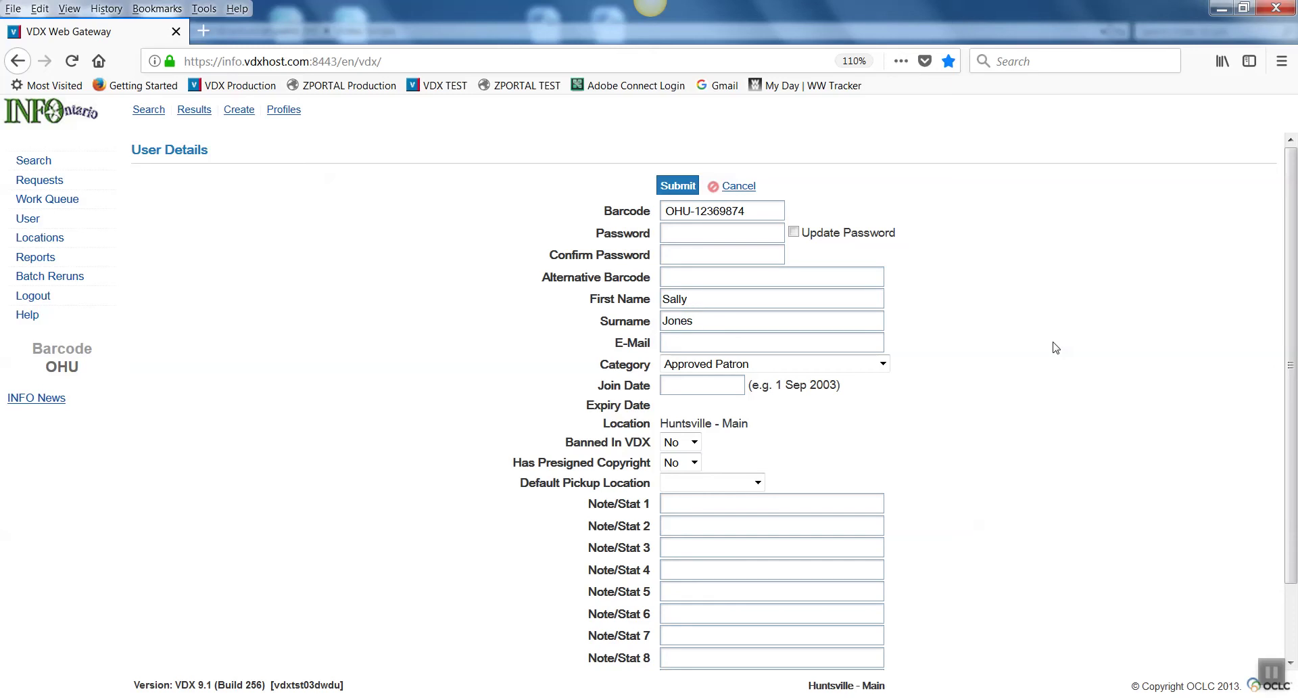
pyautogui.click(677, 344)
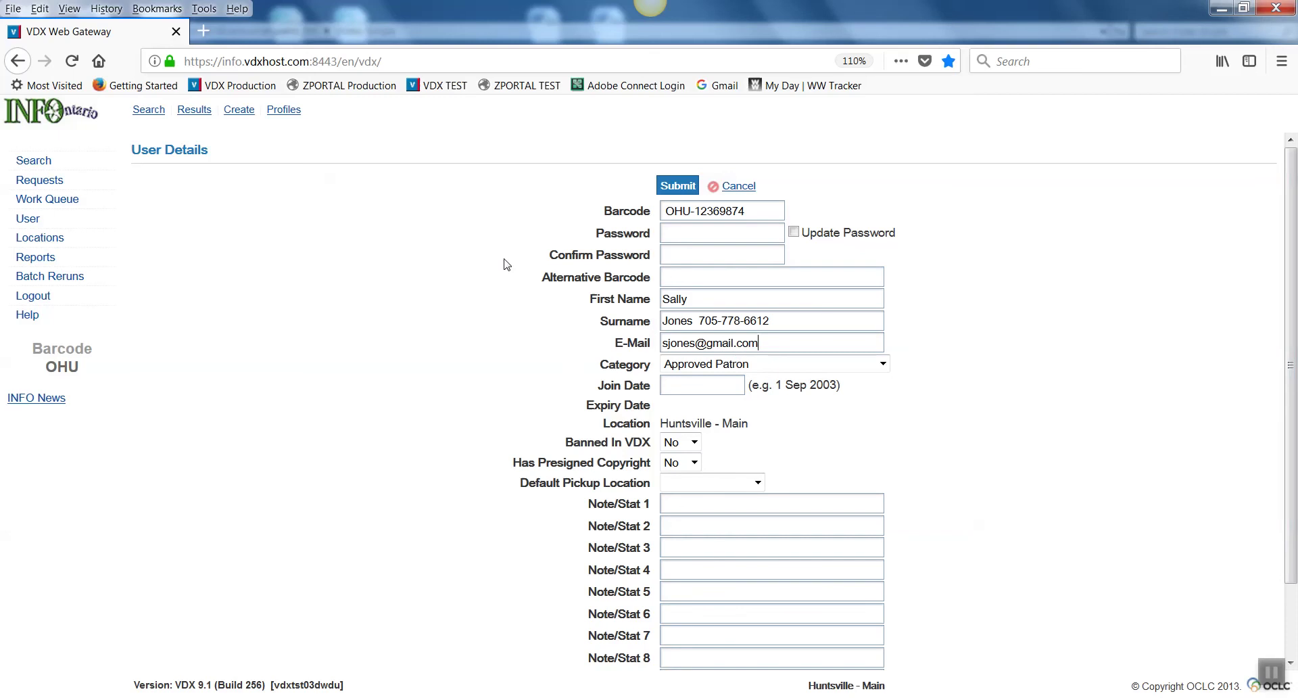
pyautogui.click(883, 365)
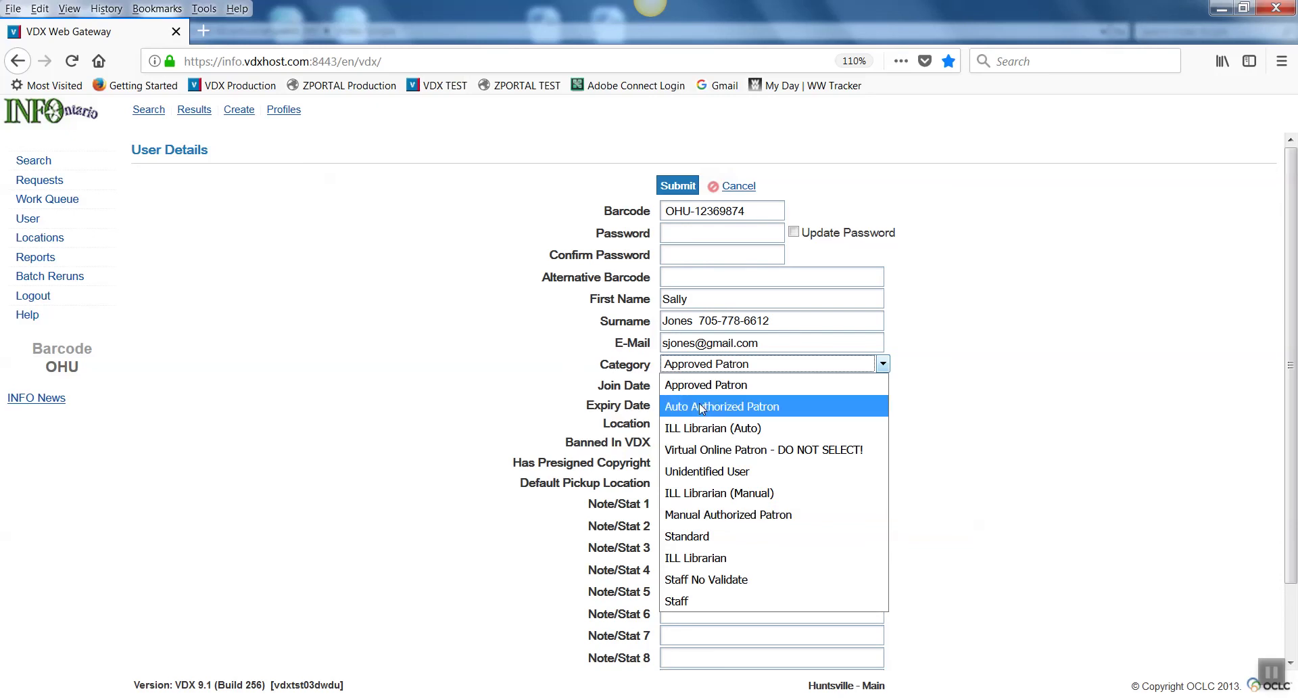
# Step: Keep category Approved Patron, set join date 12 nov 2017 and pickup location Huntsville - Main
pyautogui.click(704, 383)
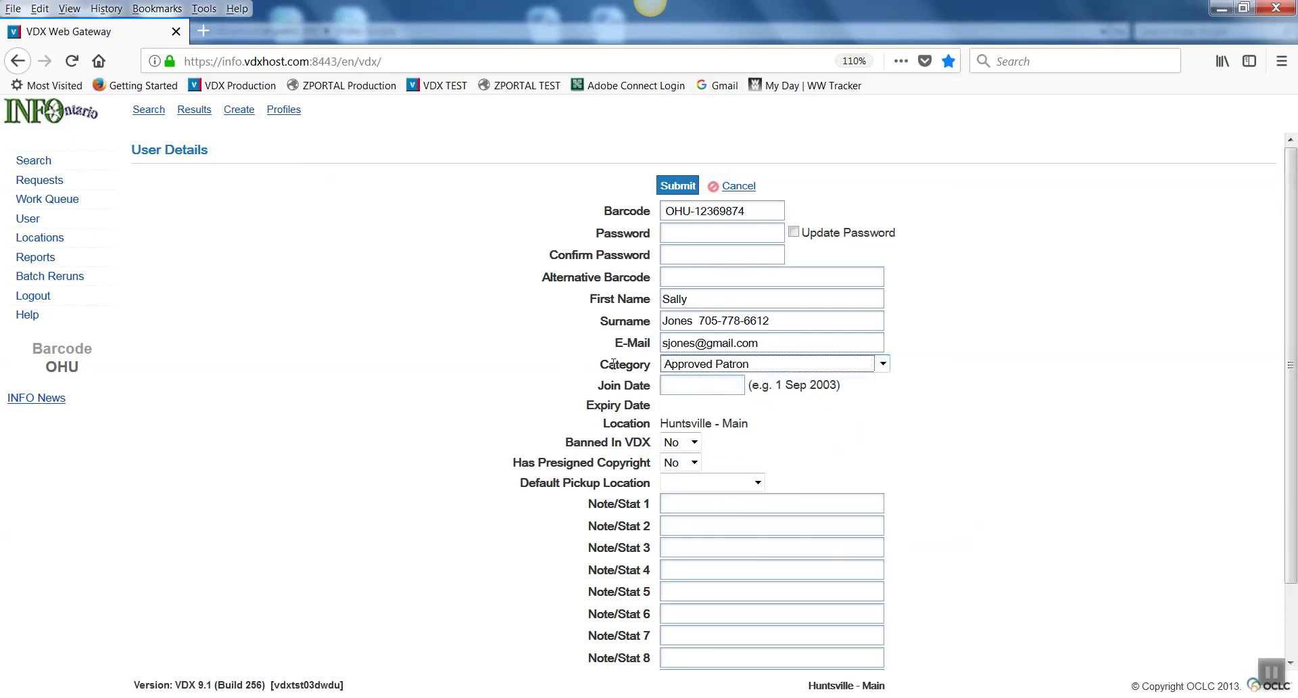
pyautogui.click(675, 384)
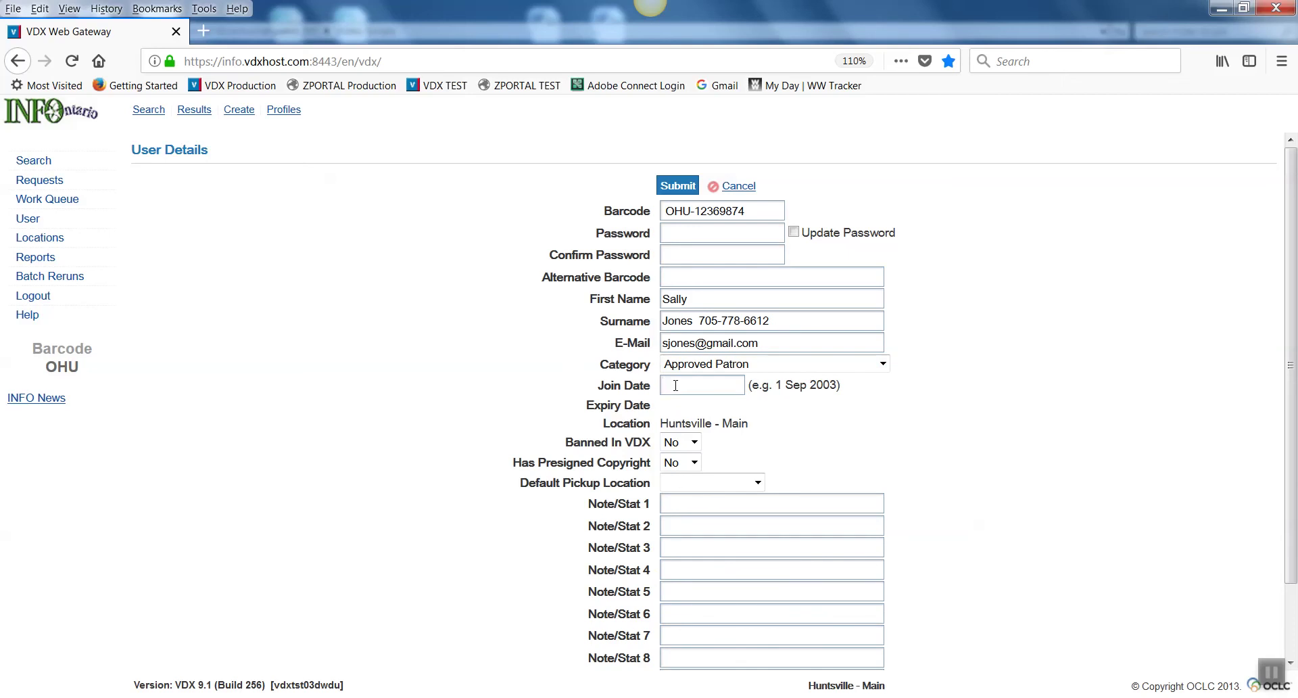
pyautogui.write('12 nov 2017')
pyautogui.click(758, 482)
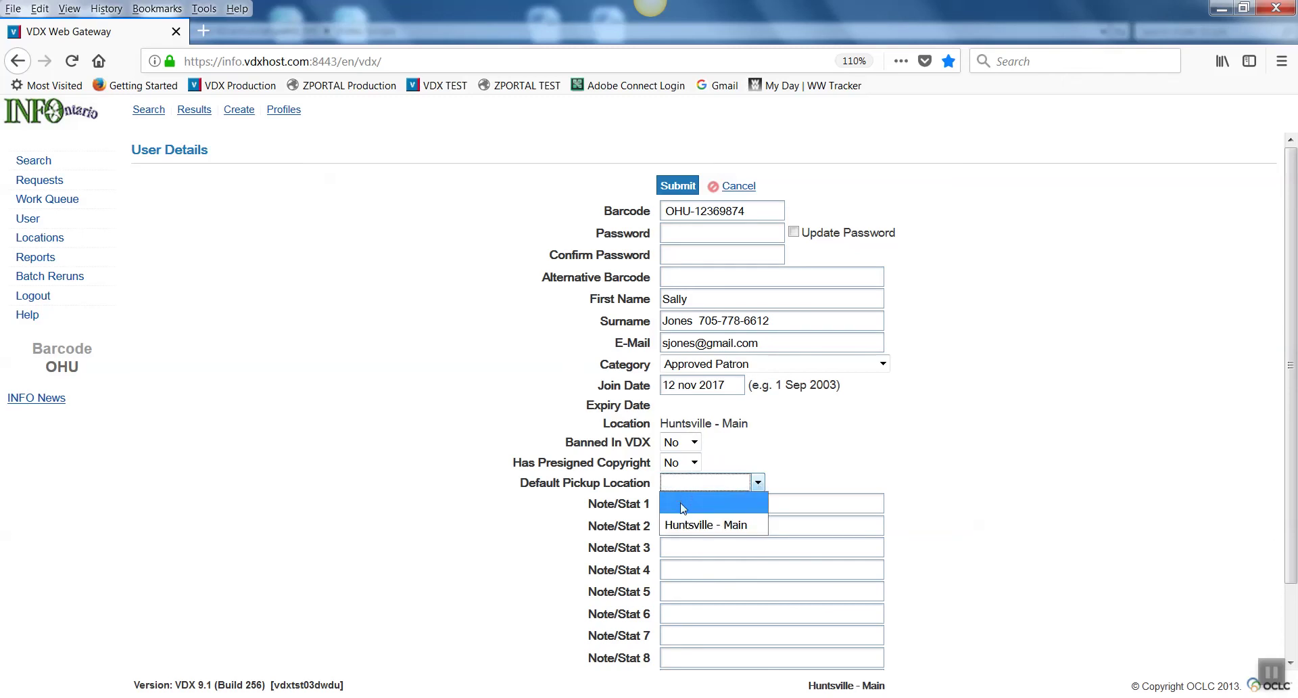
pyautogui.click(758, 483)
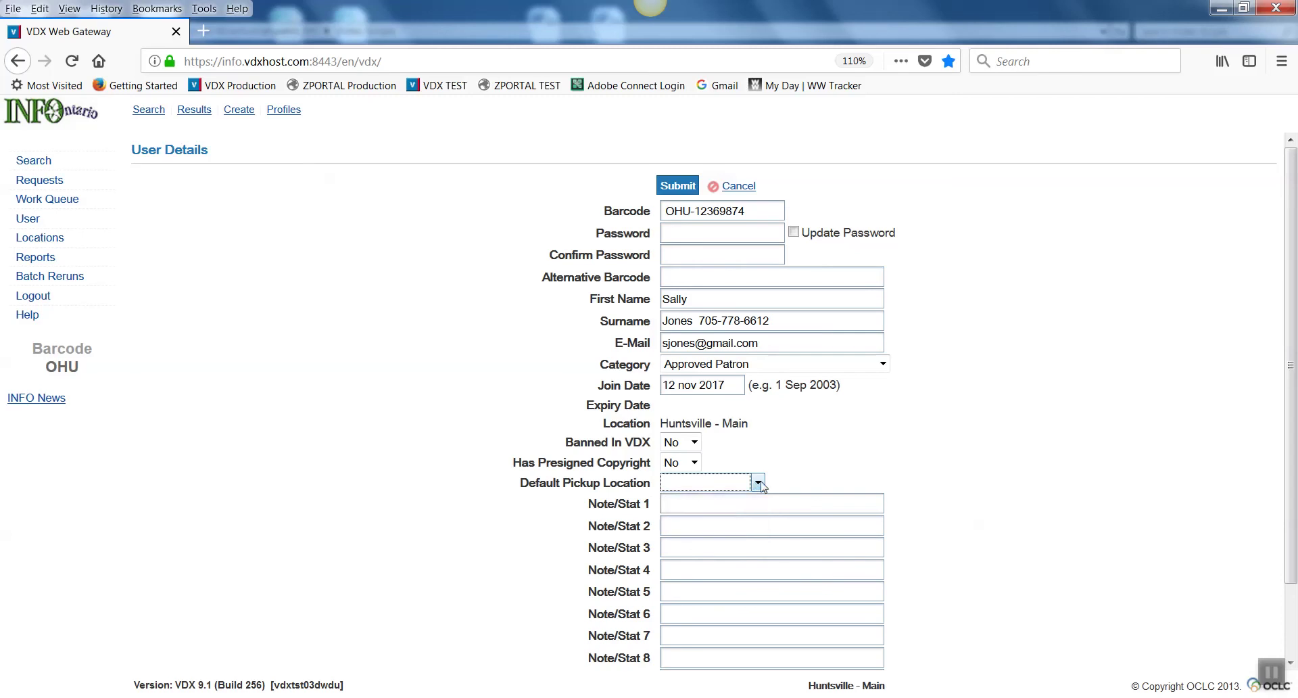
pyautogui.click(758, 483)
pyautogui.click(725, 521)
# Step: Submit the completed patron form using the Submit button at the bottom
pyautogui.scroll(-2, 690, 498)
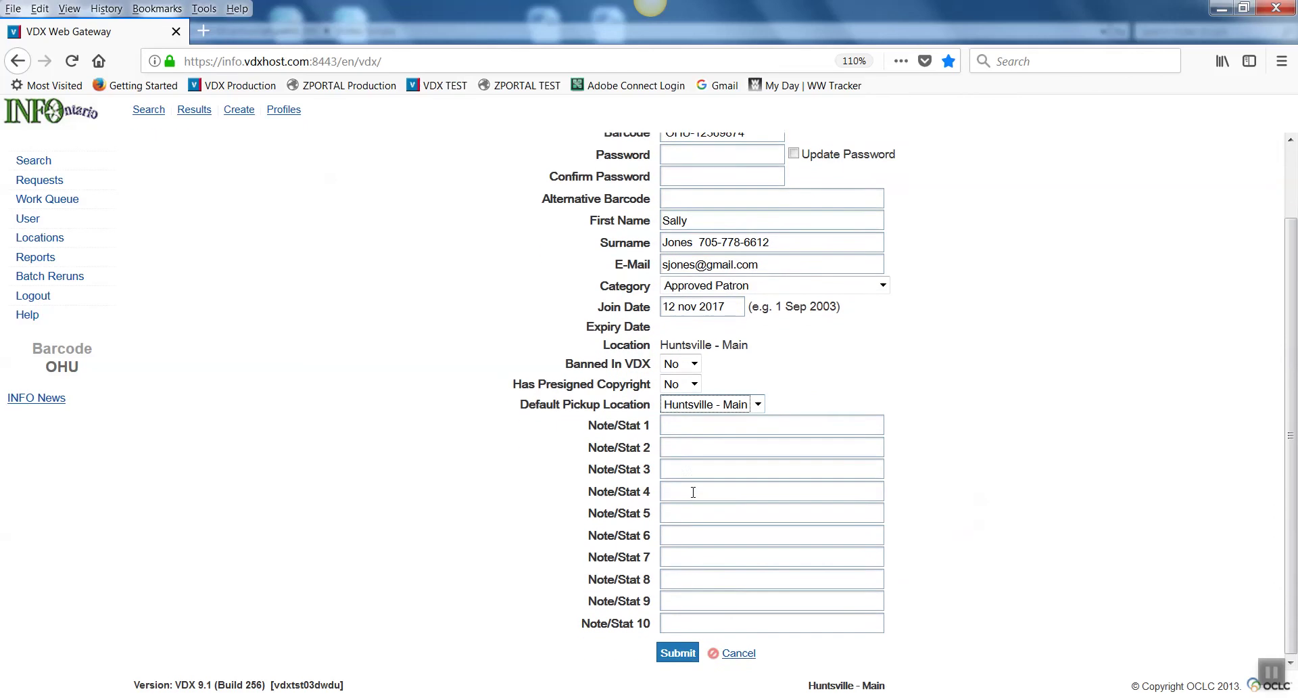
pyautogui.click(674, 420)
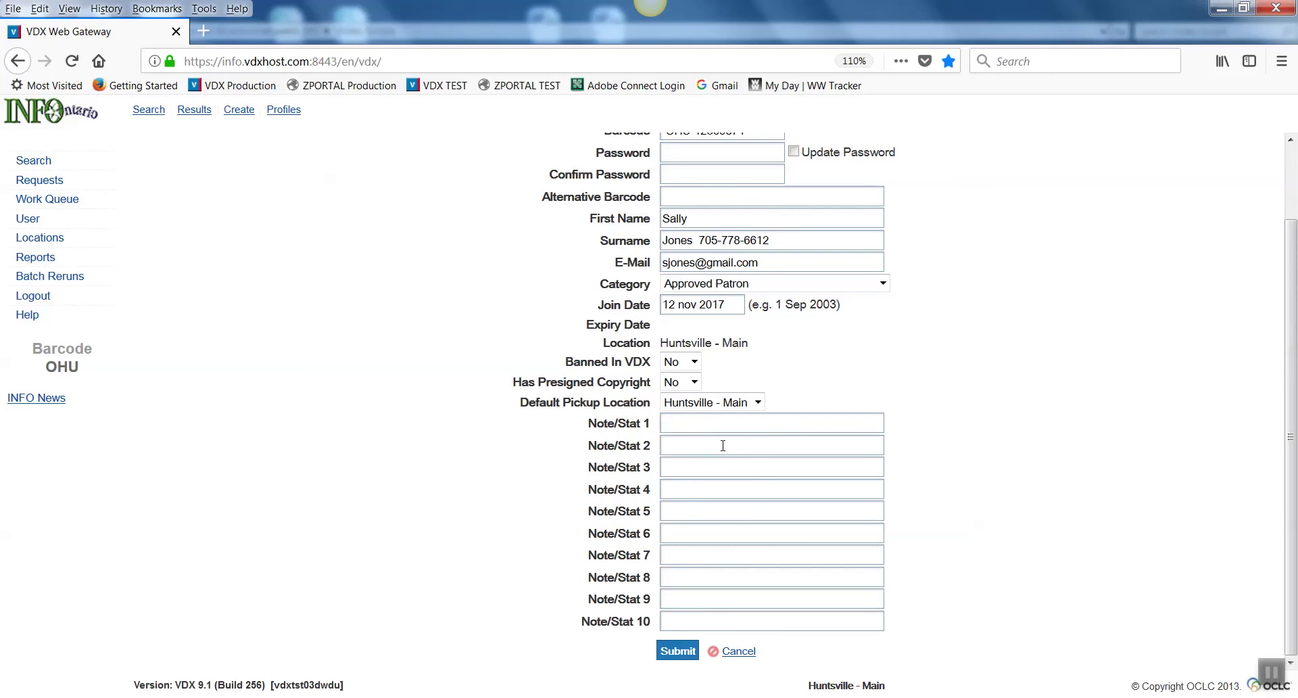
pyautogui.click(670, 654)
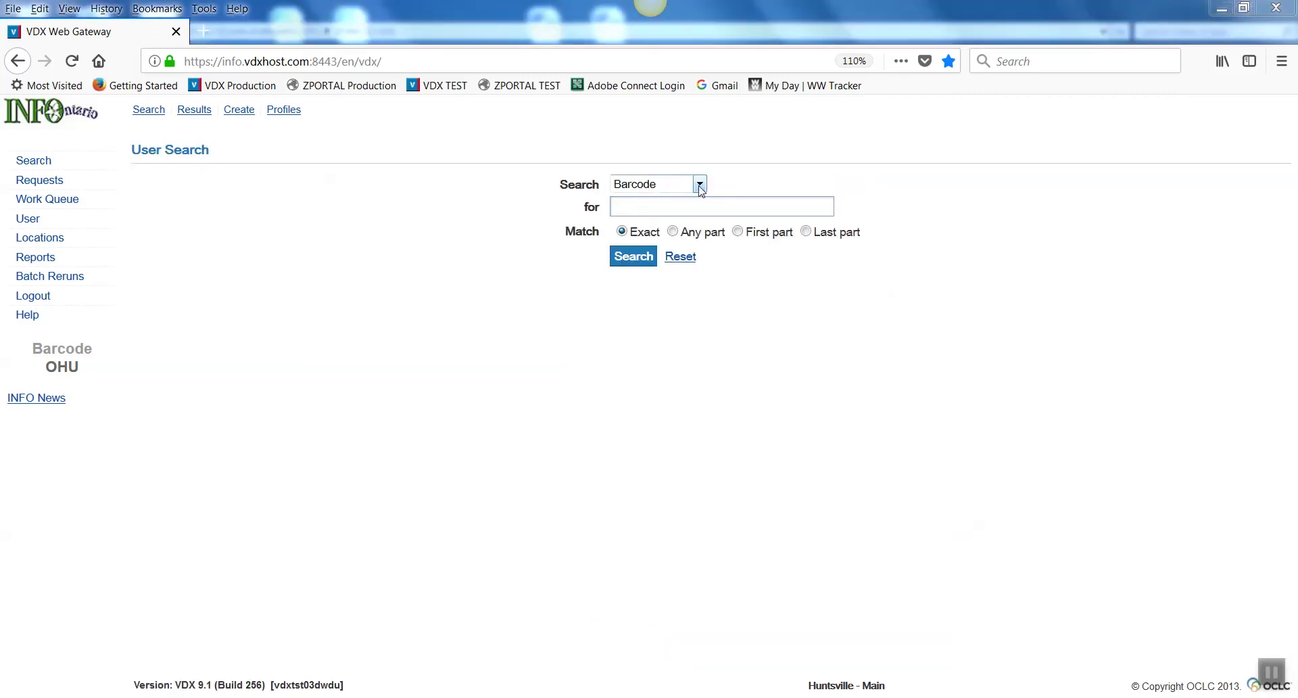
# Step: Run an exact Barcode search for the new patron's barcode to open the saved record
pyautogui.click(657, 205)
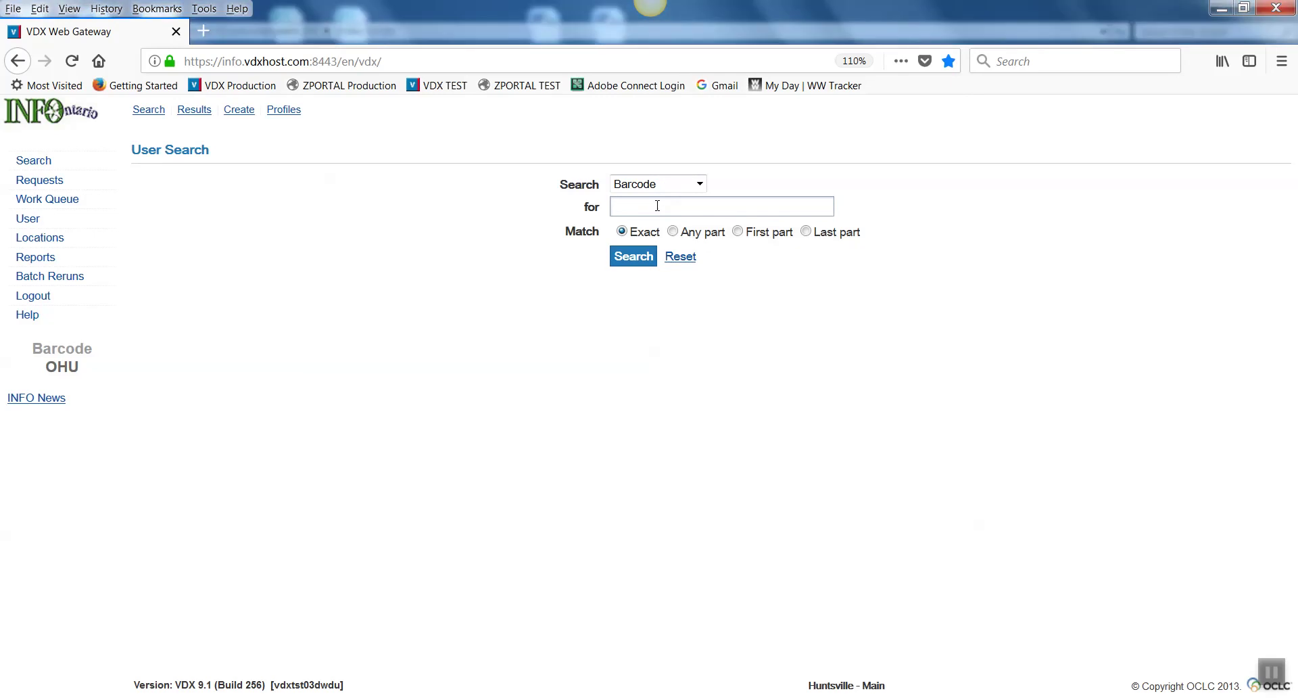
pyautogui.write('ohu')
pyautogui.press('BackSpace')
pyautogui.press('BackSpace')
pyautogui.write('OHU-12369874')
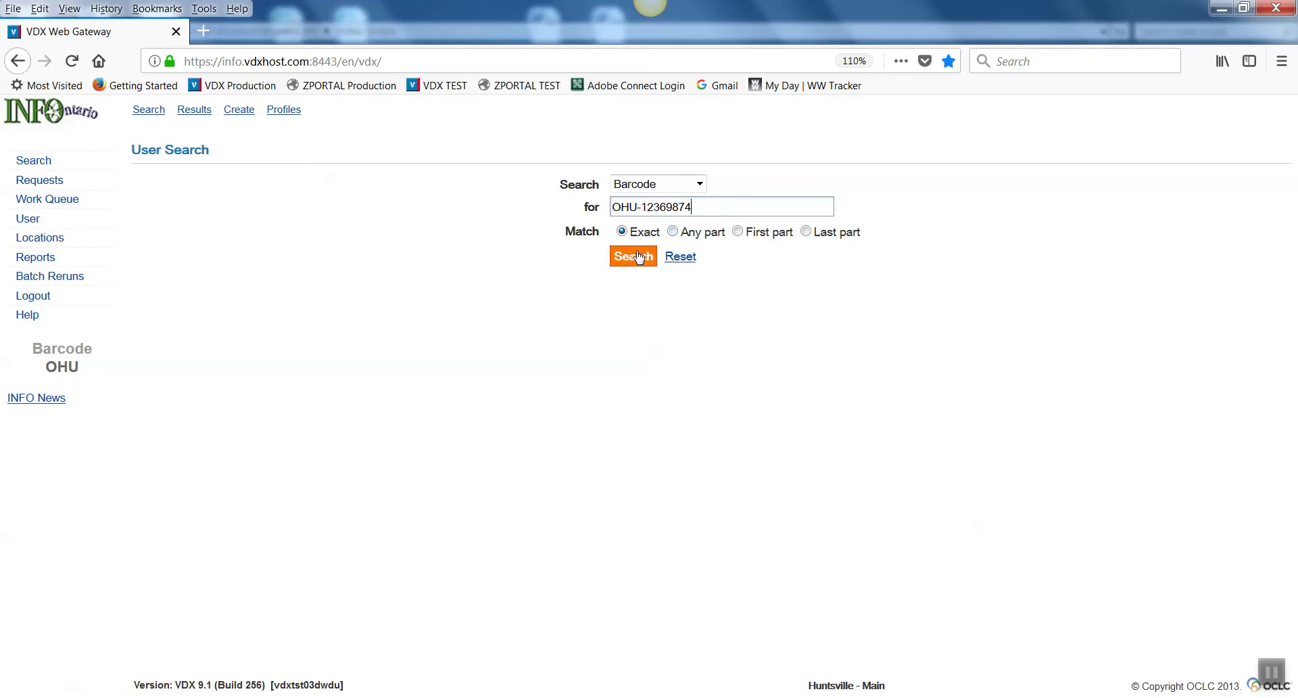
pyautogui.click(627, 263)
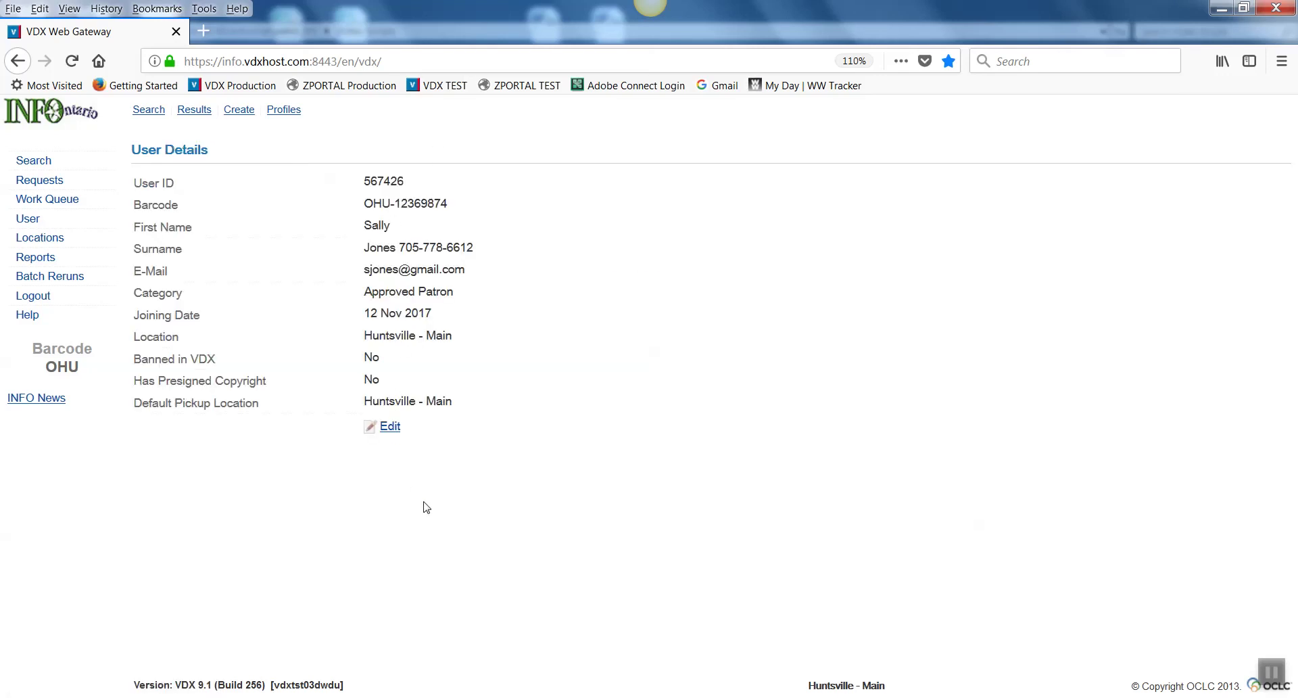
# Step: Reopen the record, leave category Approved Patron and Banned In VDX as No, and submit
pyautogui.click(392, 427)
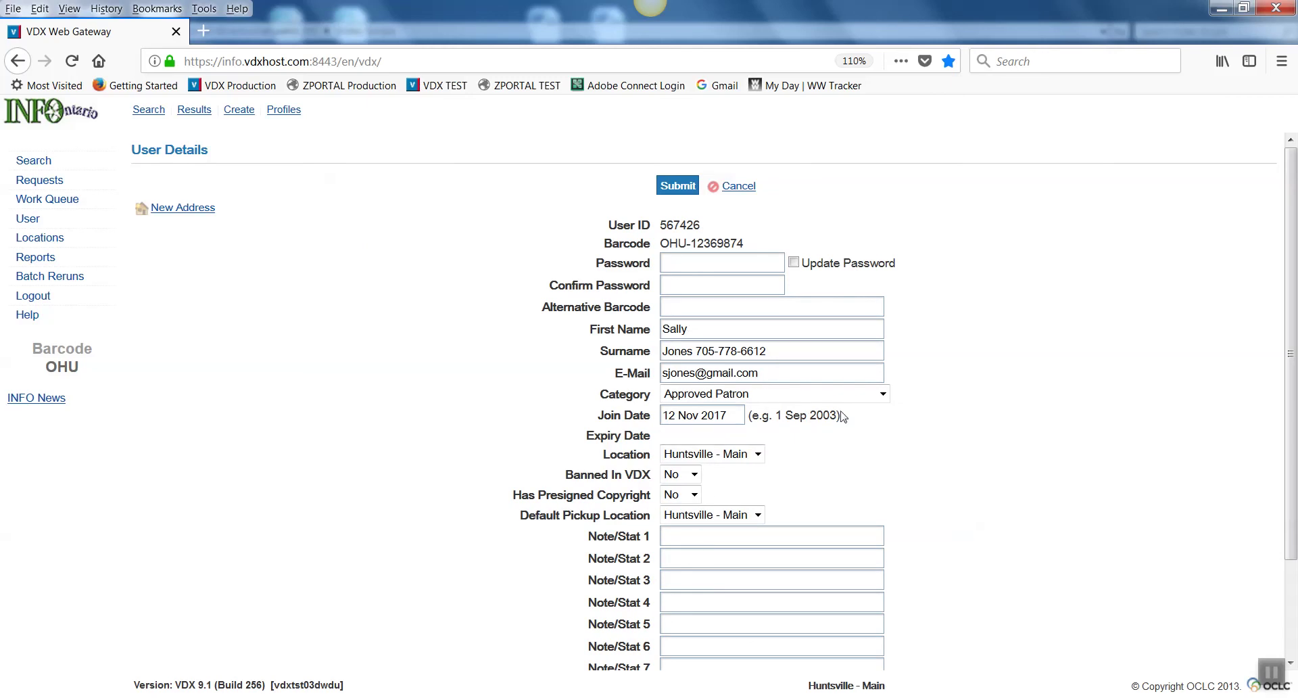
pyautogui.click(883, 394)
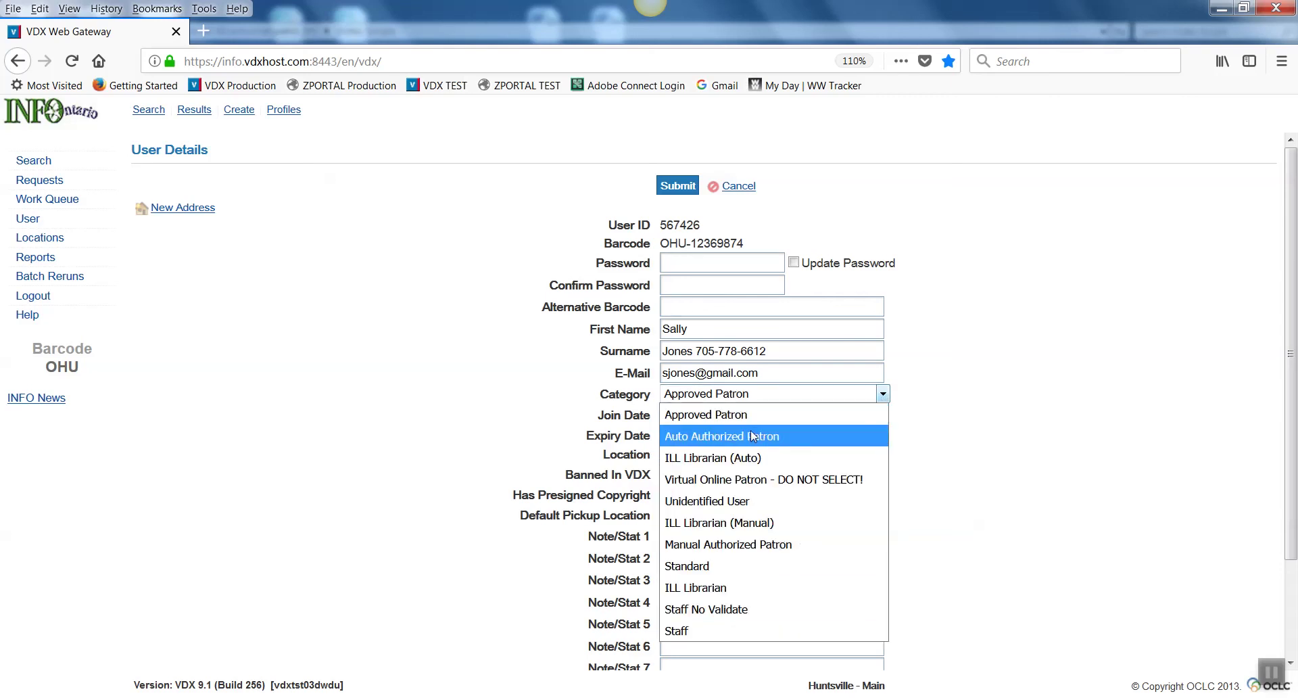
pyautogui.click(883, 395)
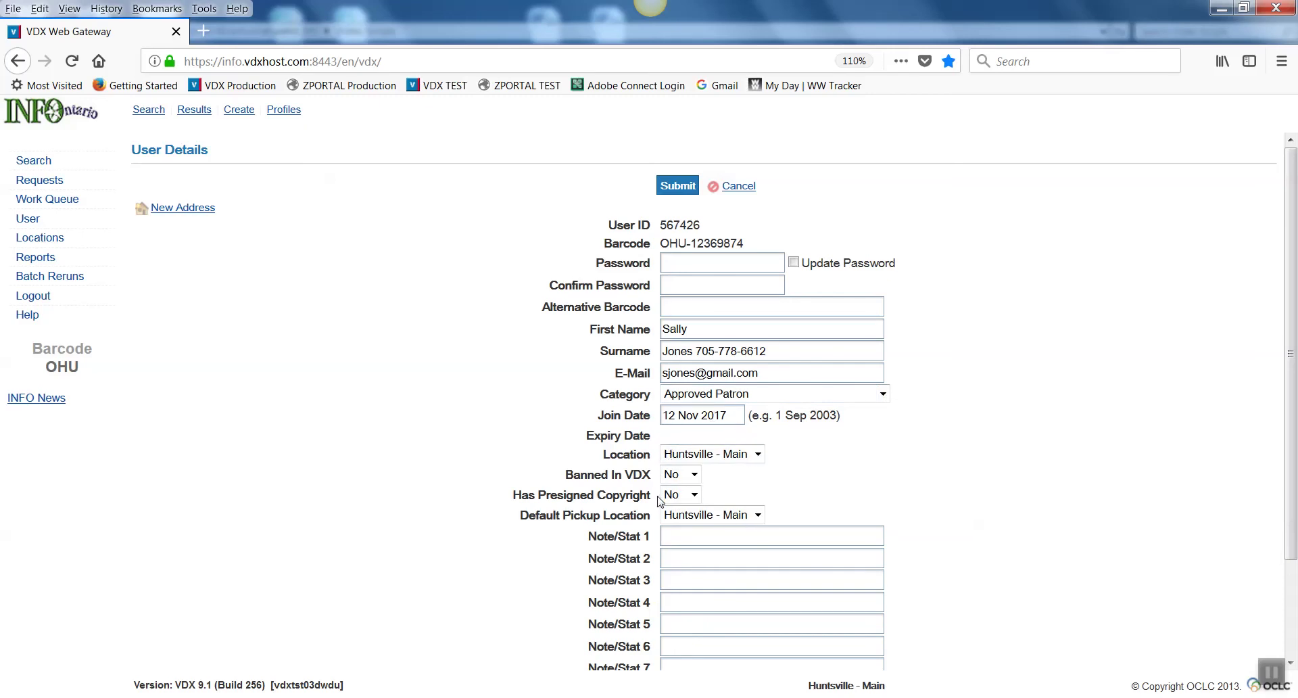
pyautogui.click(694, 475)
pyautogui.click(694, 475)
pyautogui.scroll(-3, 739, 514)
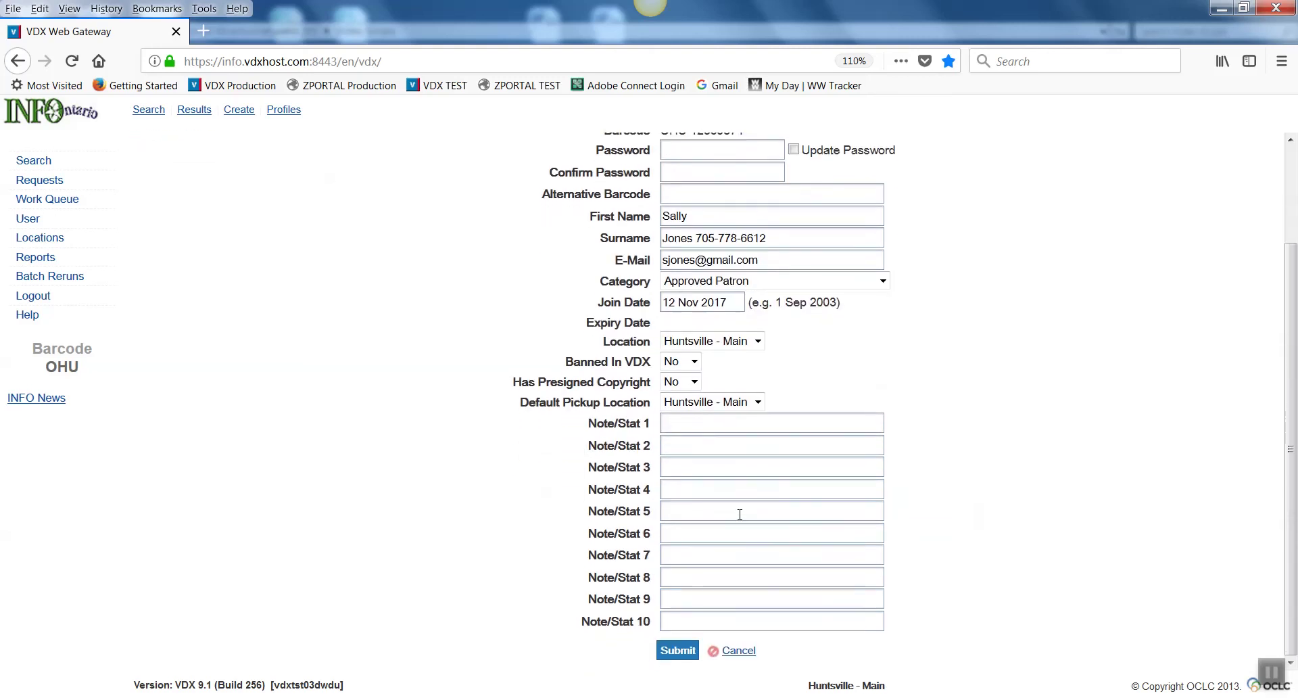
pyautogui.scroll(3, 740, 514)
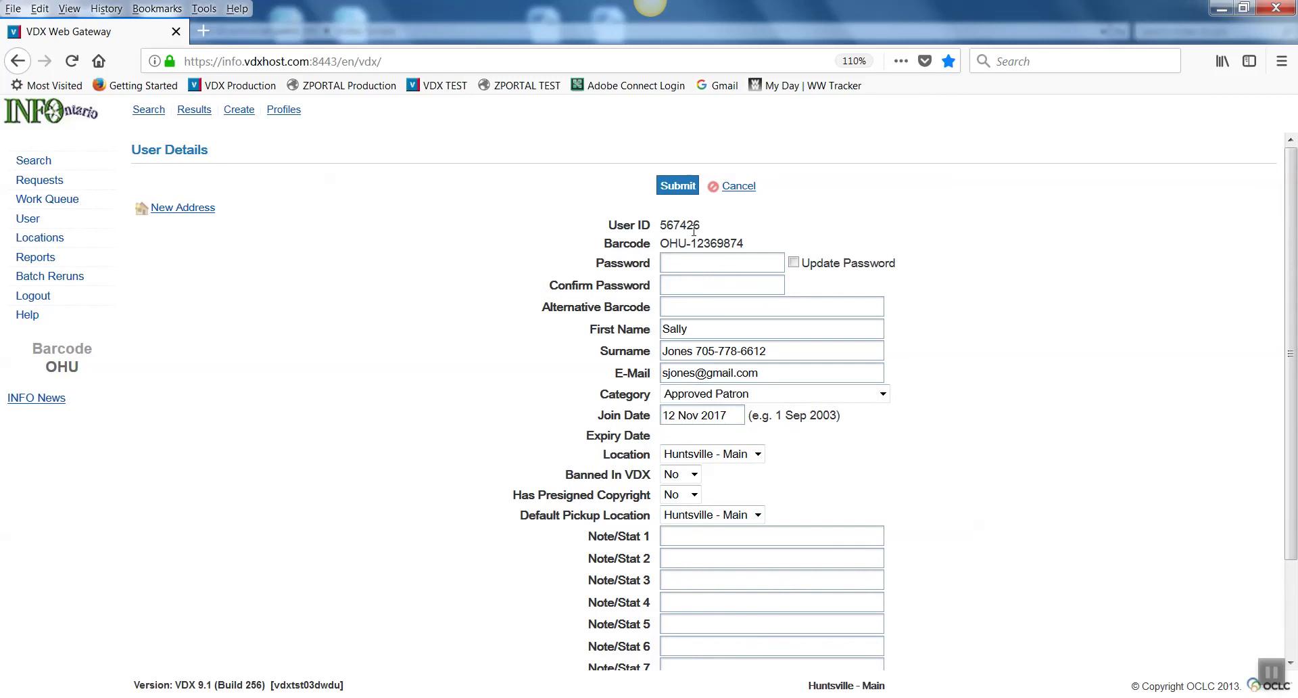
pyautogui.click(678, 192)
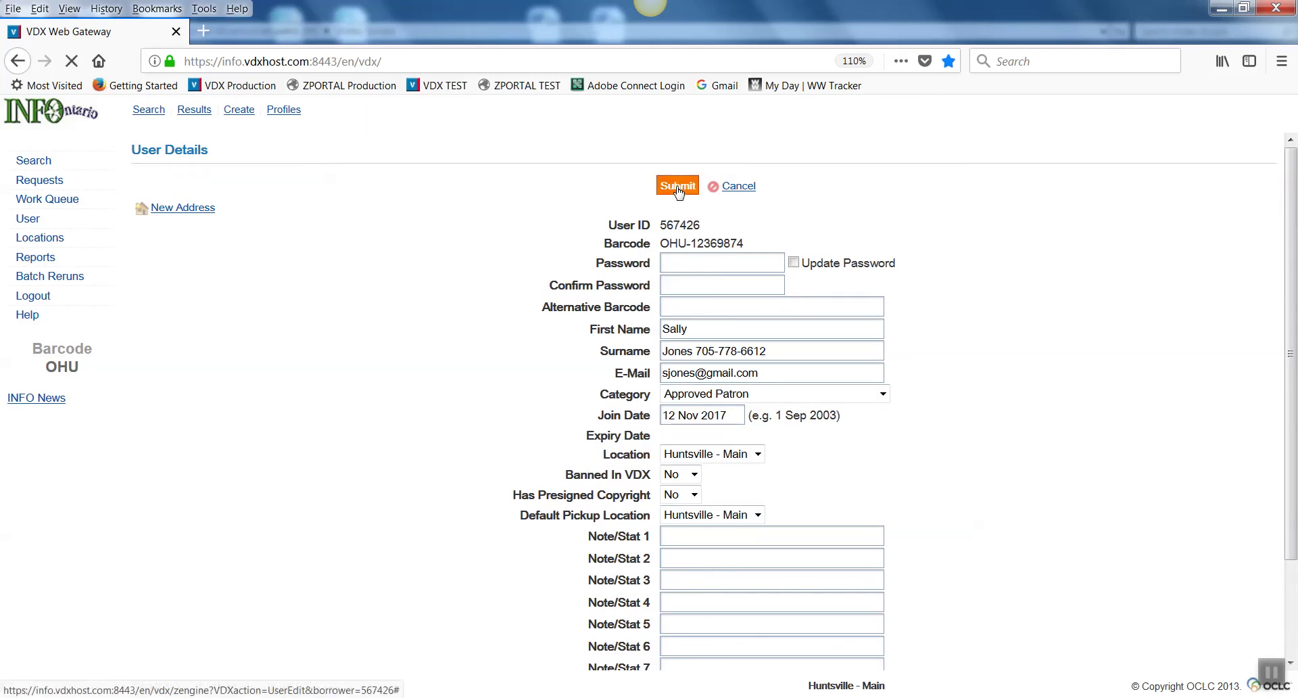
# Step: Search users by Surname with Any part matching for the patron's surname and review the 27 results
pyautogui.click(154, 113)
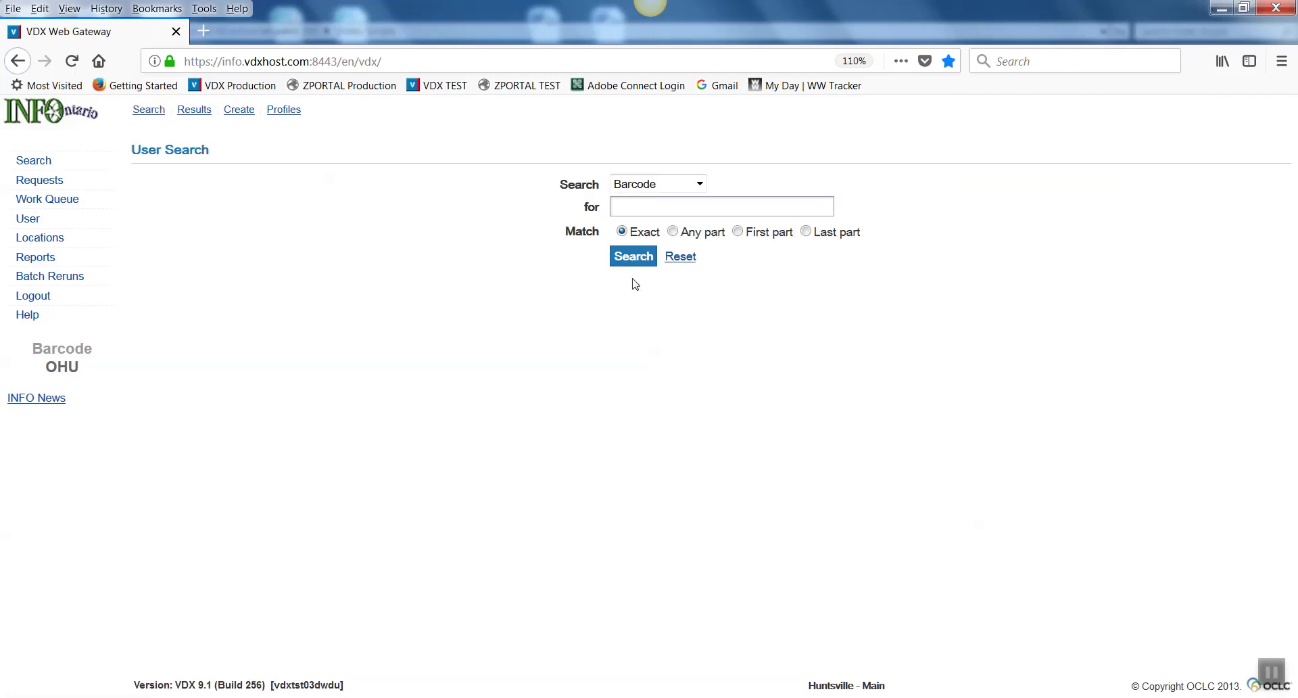
pyautogui.click(701, 184)
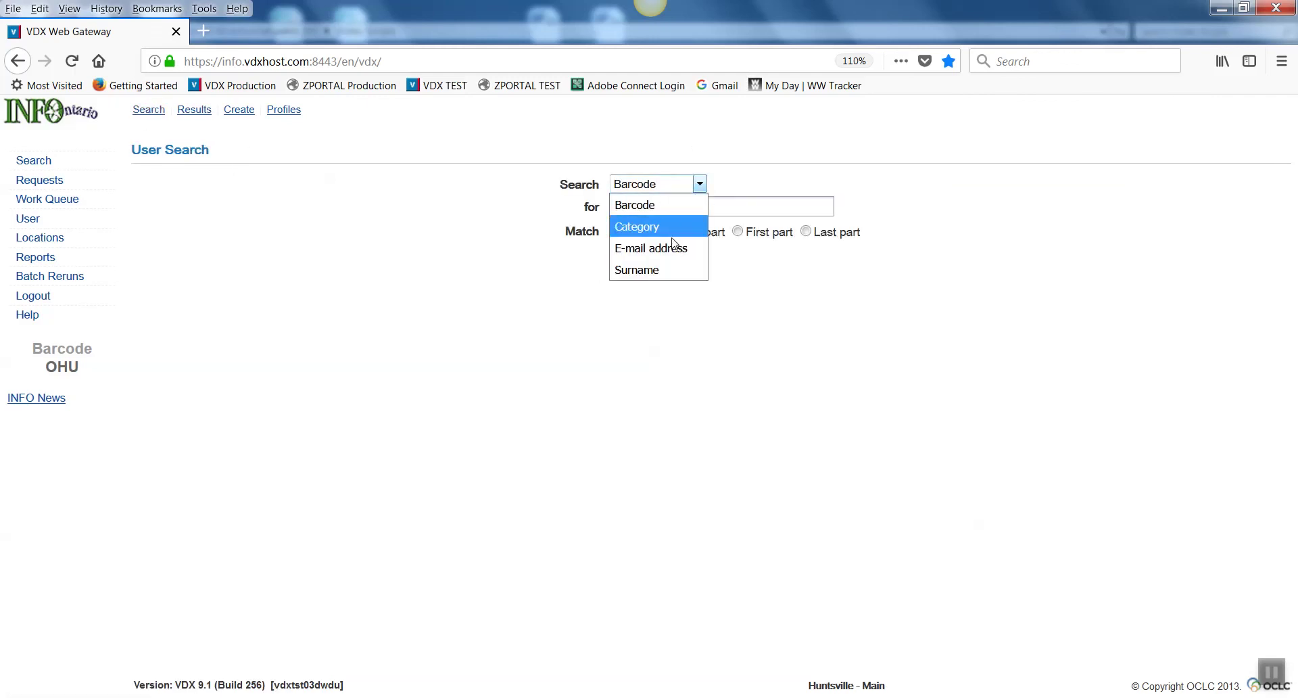
pyautogui.click(657, 273)
pyautogui.click(638, 204)
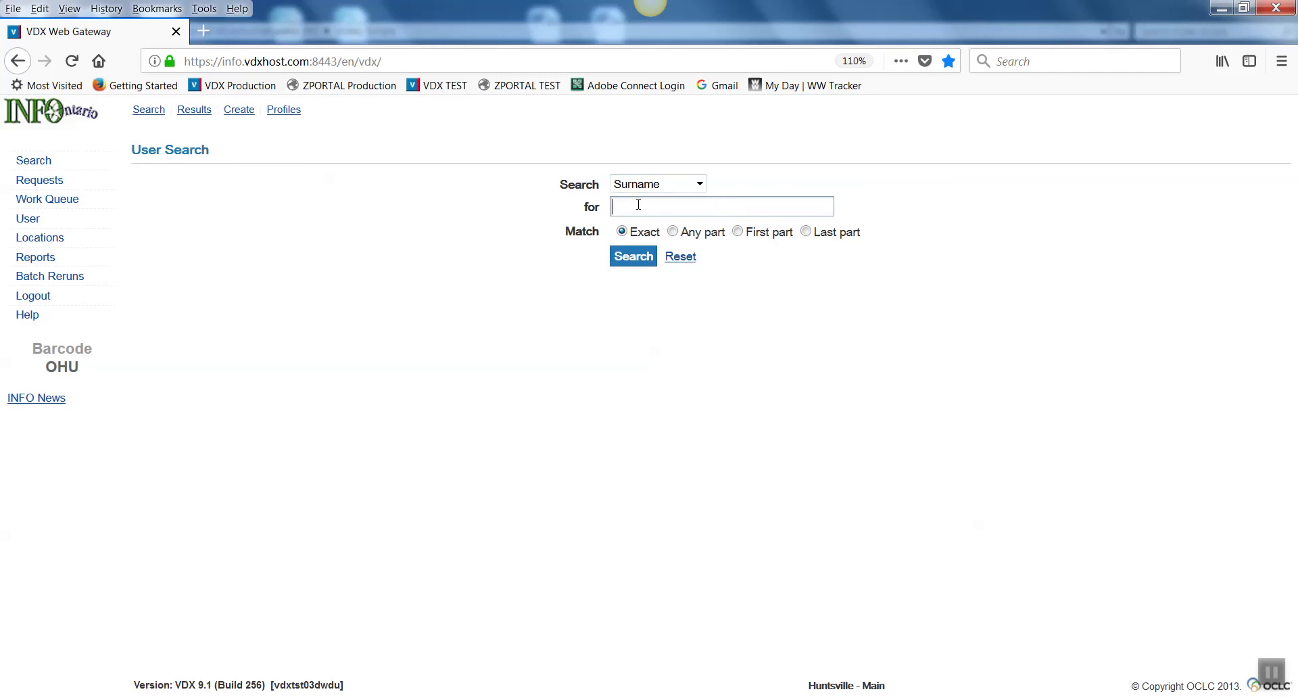
pyautogui.write('JONES')
pyautogui.click(673, 232)
pyautogui.click(633, 255)
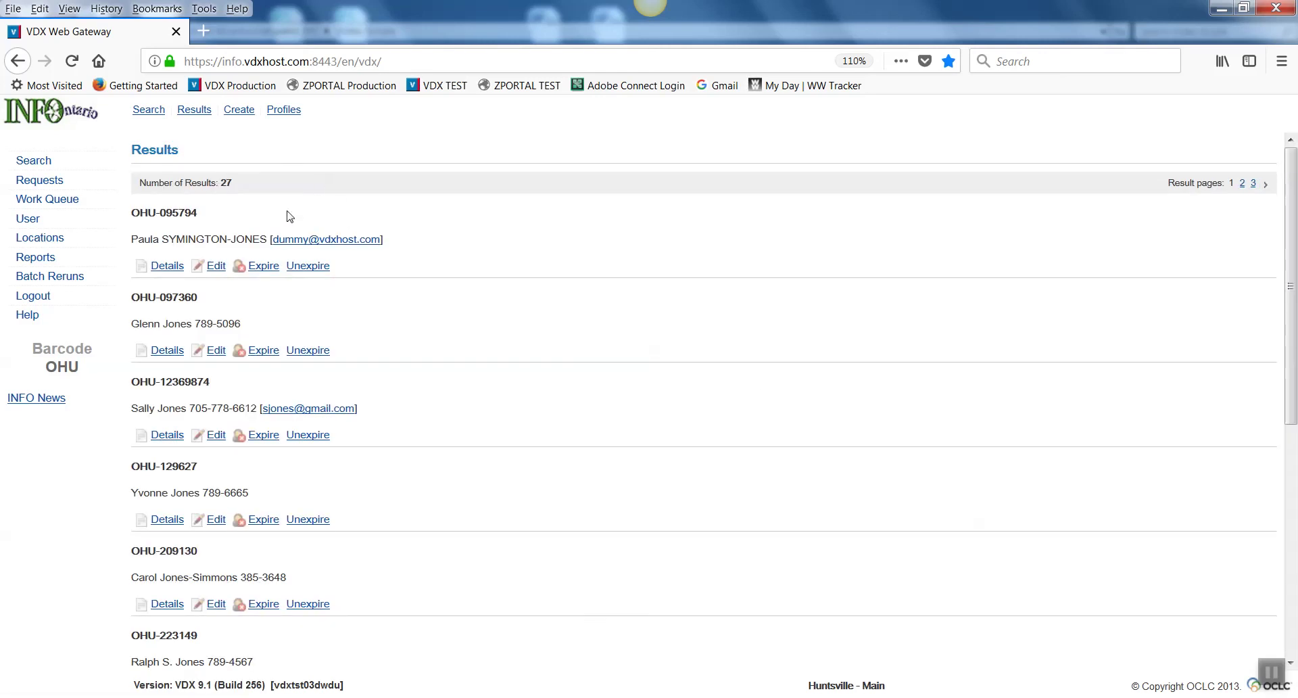
pyautogui.scroll(-3, 248, 273)
pyautogui.scroll(-3, 248, 273)
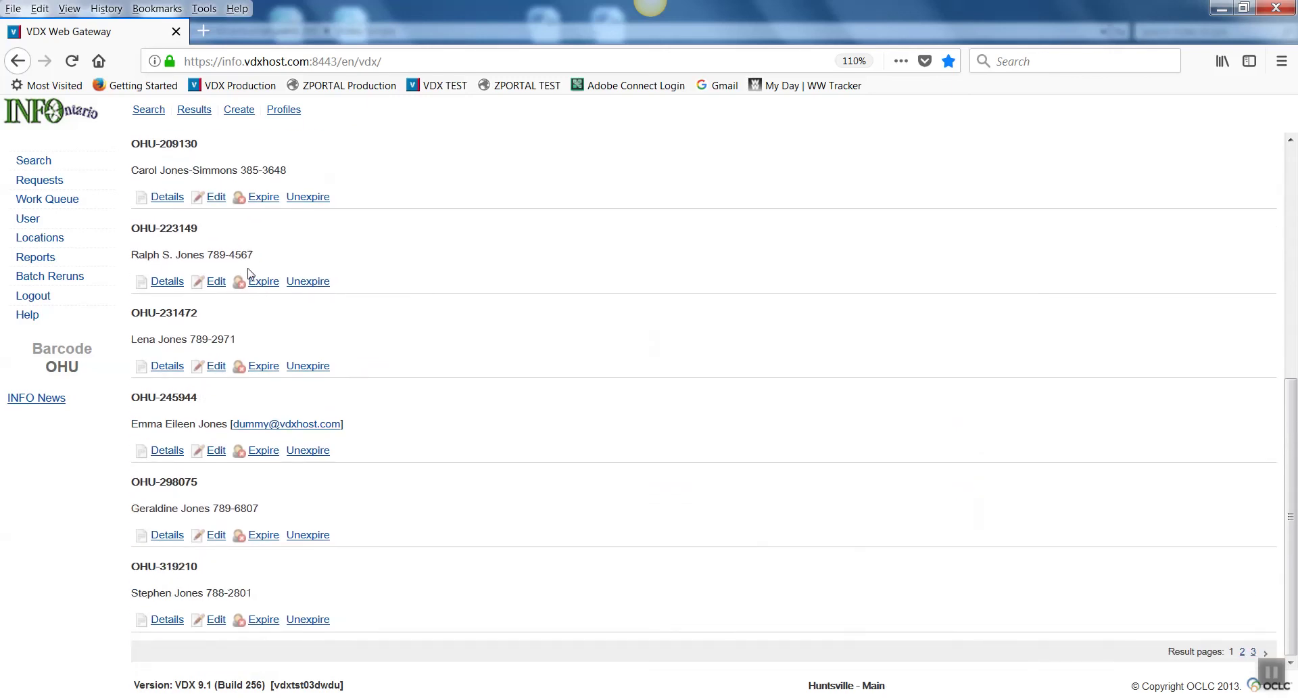
pyautogui.scroll(3, 248, 273)
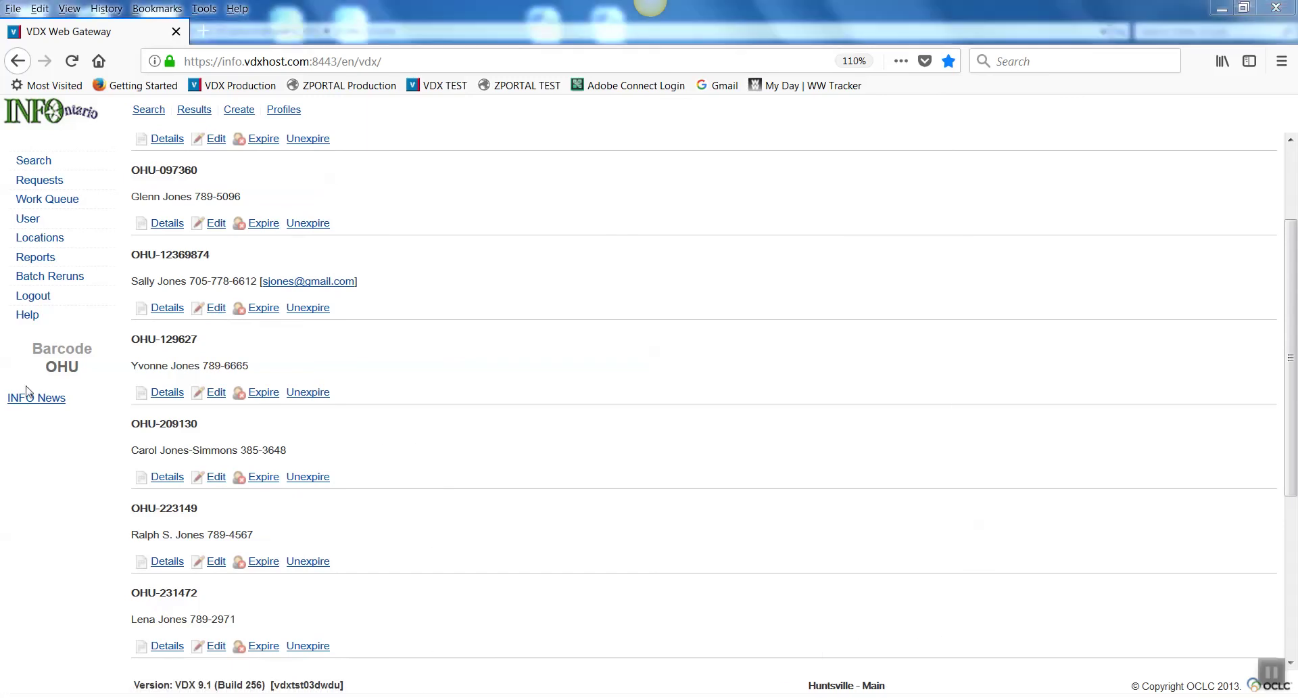
# Step: Edit the new patron from the results and highlight the barcode digits on User Details
pyautogui.click(215, 308)
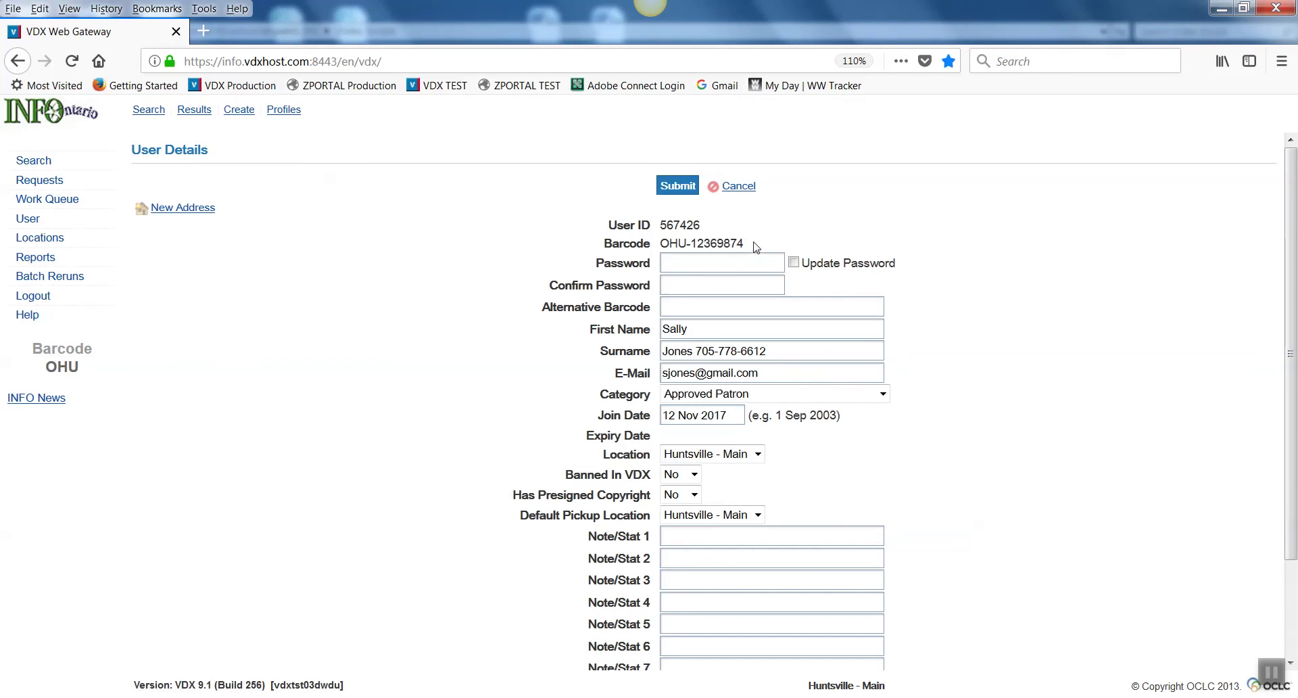
pyautogui.moveTo(755, 247); pyautogui.dragTo(661, 244)
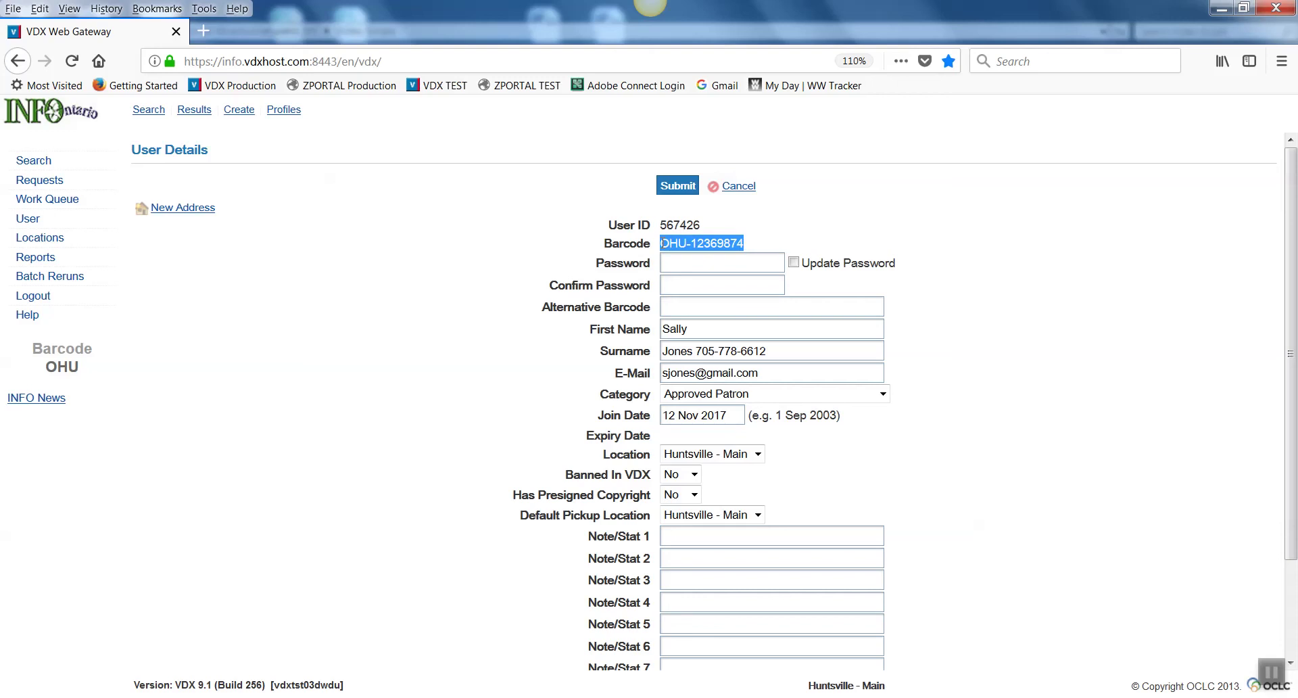
pyautogui.click(691, 265)
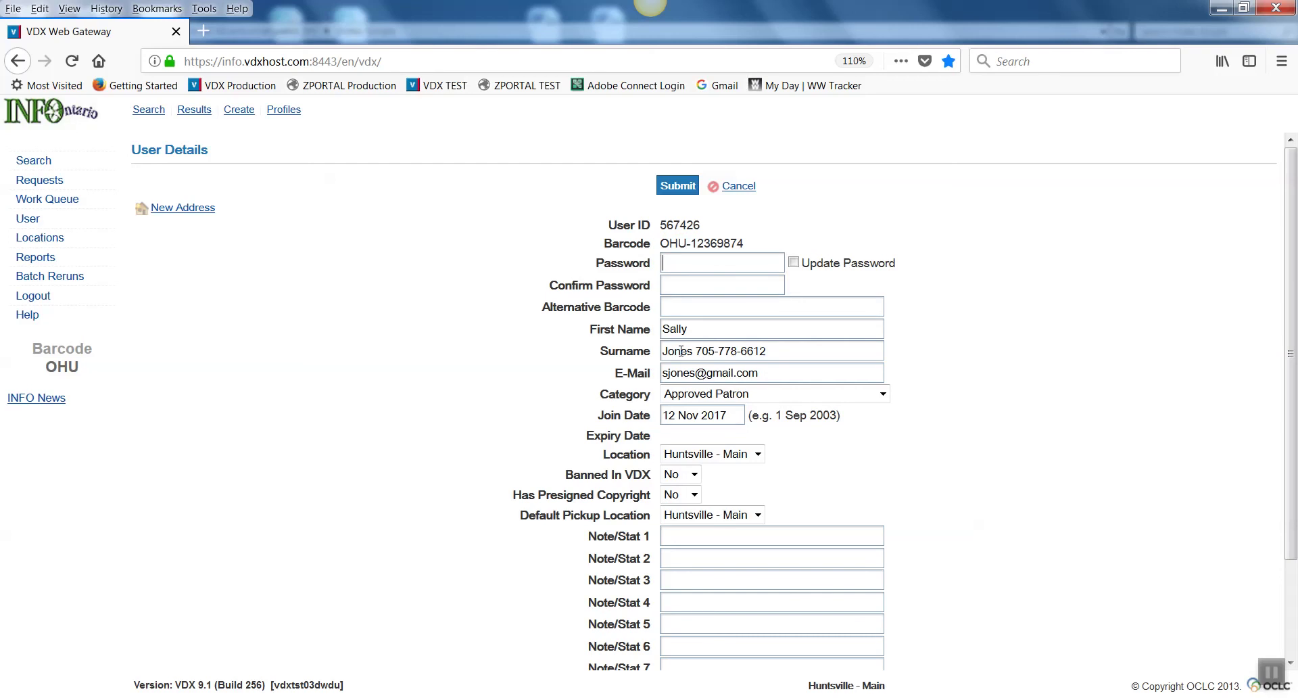
pyautogui.moveTo(759, 244); pyautogui.dragTo(691, 249)
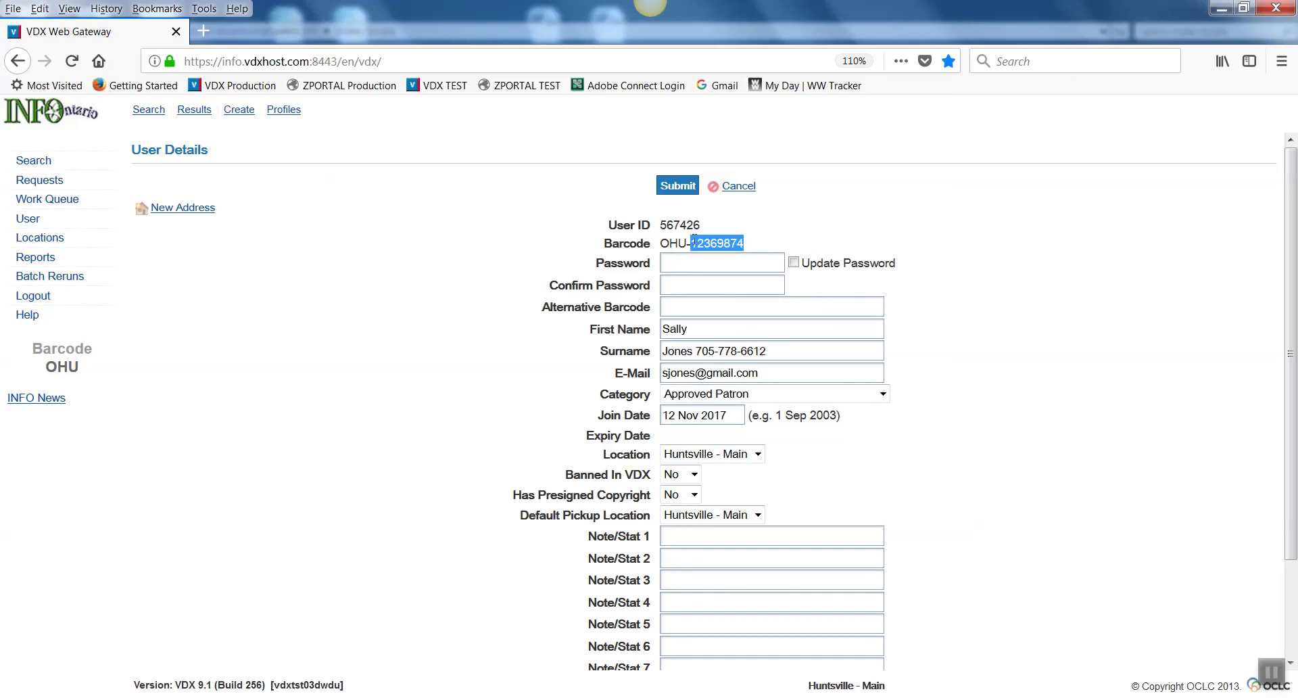
pyautogui.moveTo(690, 243); pyautogui.dragTo(756, 246)
pyautogui.click(897, 697)
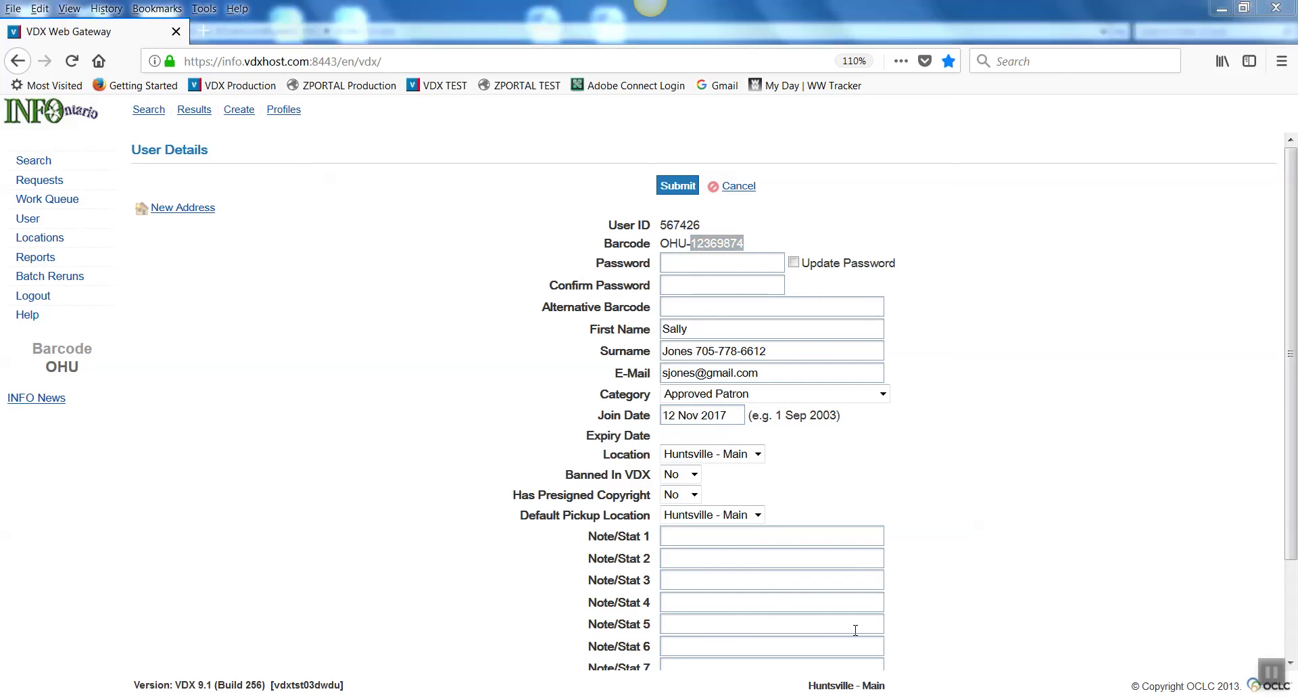